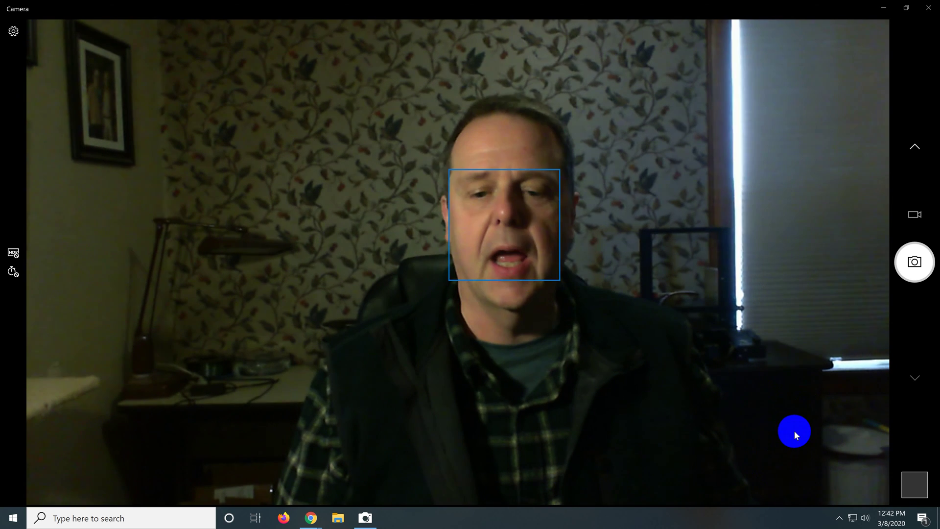
Minimize the Camera, switch to the FastStone Capture page, then return to the live preview
{"action": "left_click", "coordinate": [883, 9]}
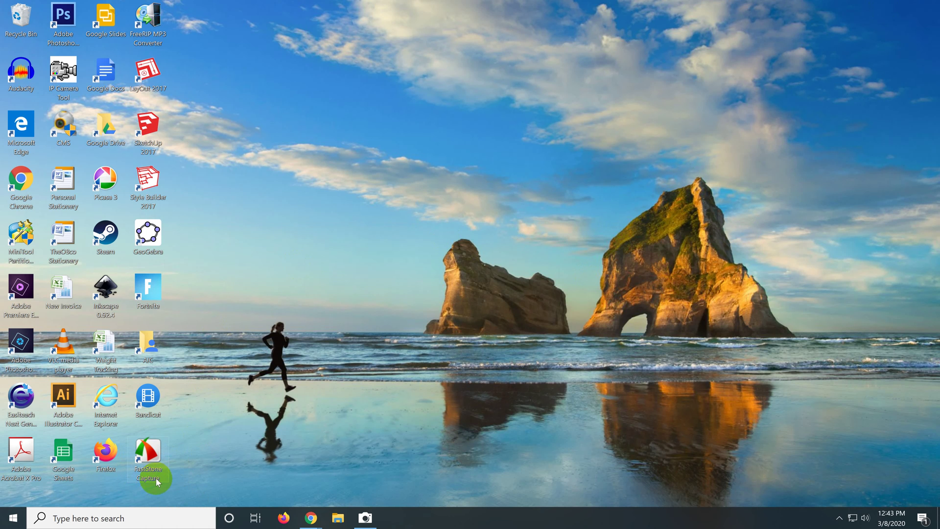
{"action": "key", "text": "alt+Tab"}
{"action": "key", "text": "alt+Tab"}
{"action": "key", "text": "alt+Tab"}
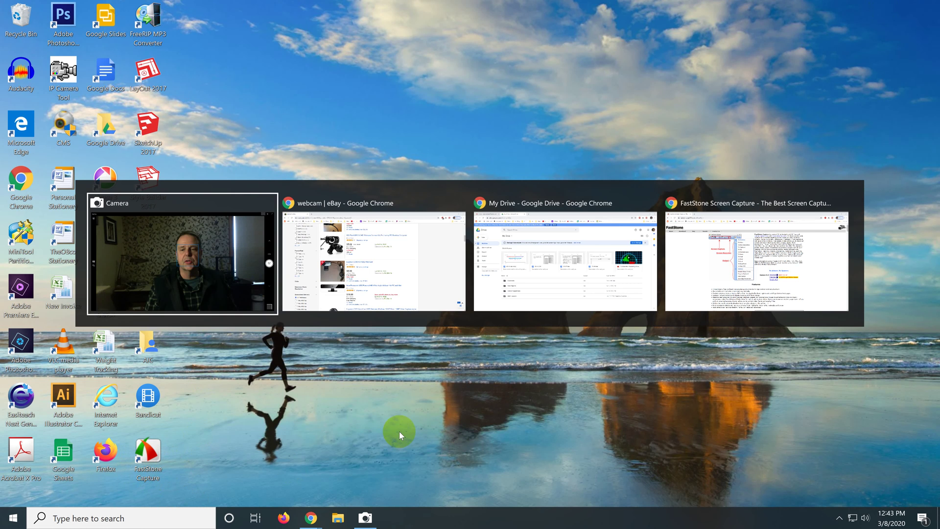
{"action": "key", "text": "alt+Tab"}
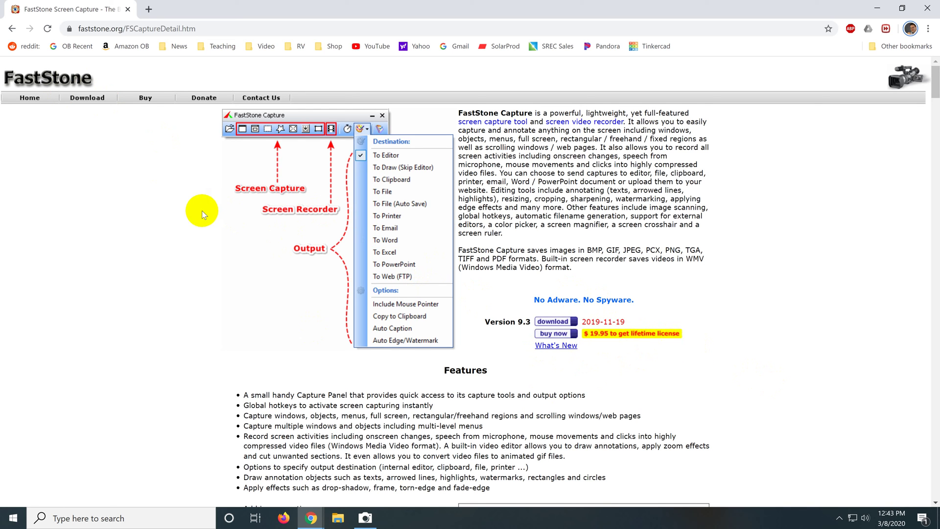
{"action": "left_click", "coordinate": [364, 526]}
{"action": "left_click", "coordinate": [521, 334]}
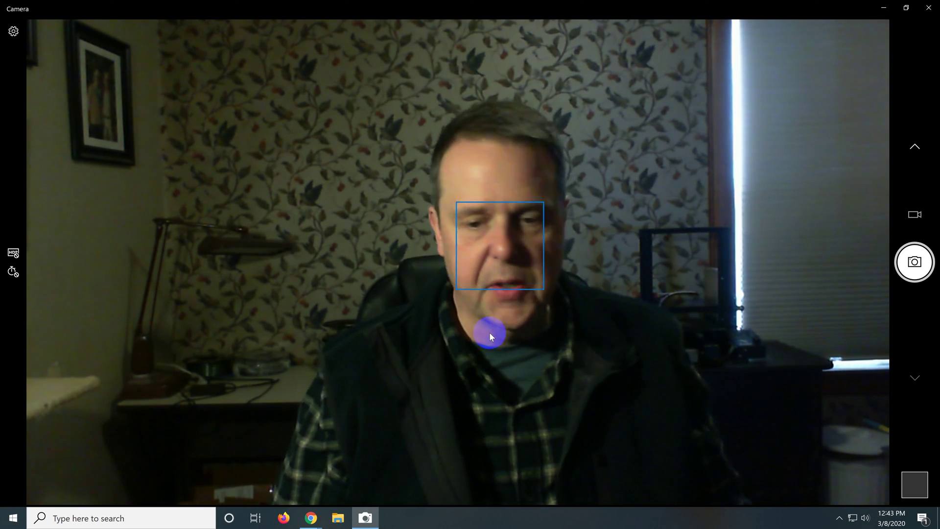
Cycle through the FastStone Capture page and eBay webcam results, ending on the Camera view
{"action": "key", "text": "alt+Tab"}
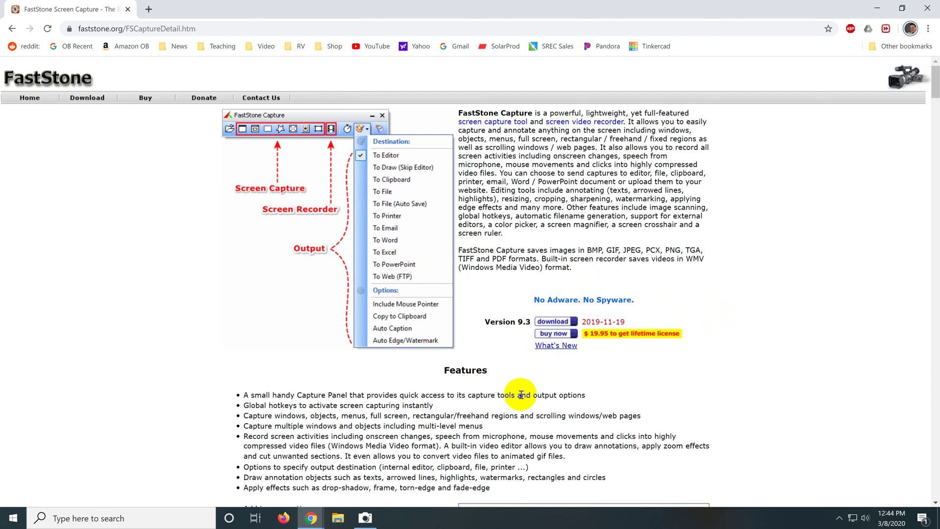
{"action": "key", "text": "alt+Tab"}
{"action": "key", "text": "alt+Tab"}
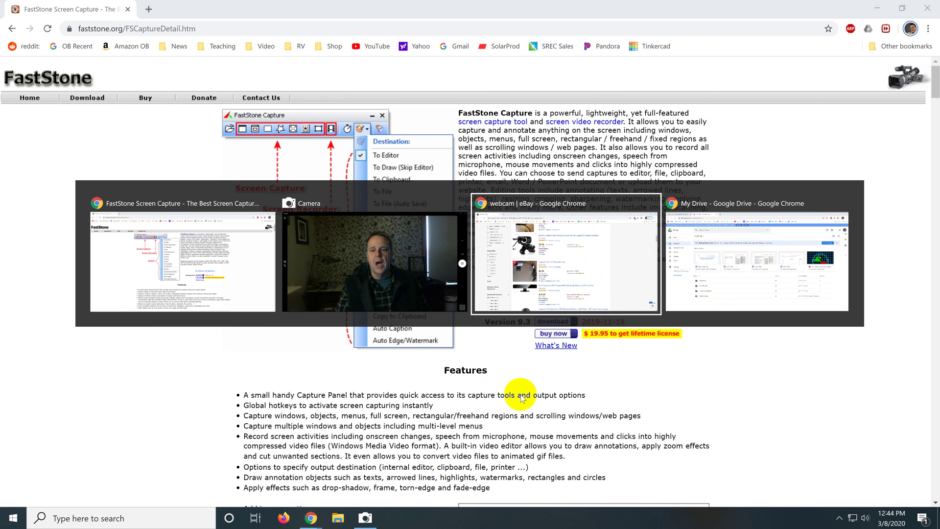
{"action": "key", "text": "alt+Tab"}
{"action": "key", "text": "alt+Tab"}
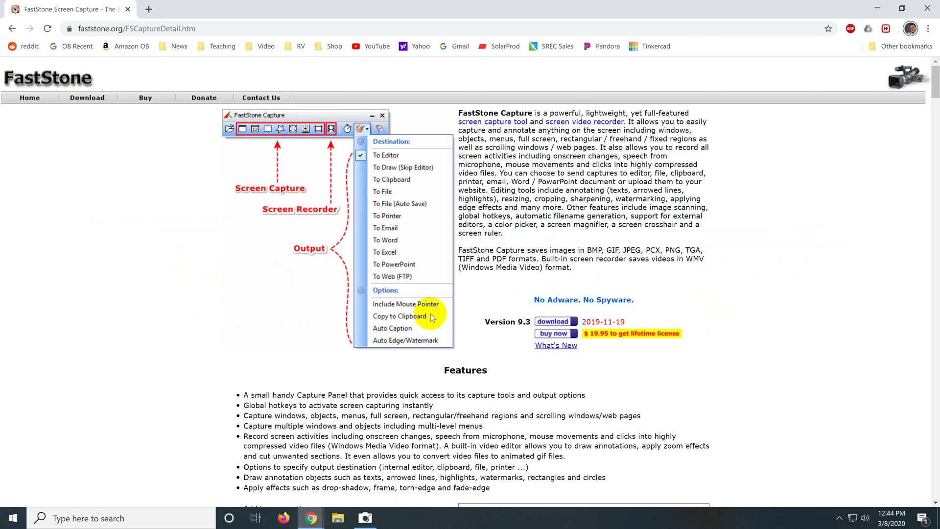
{"action": "key", "text": "alt+Tab"}
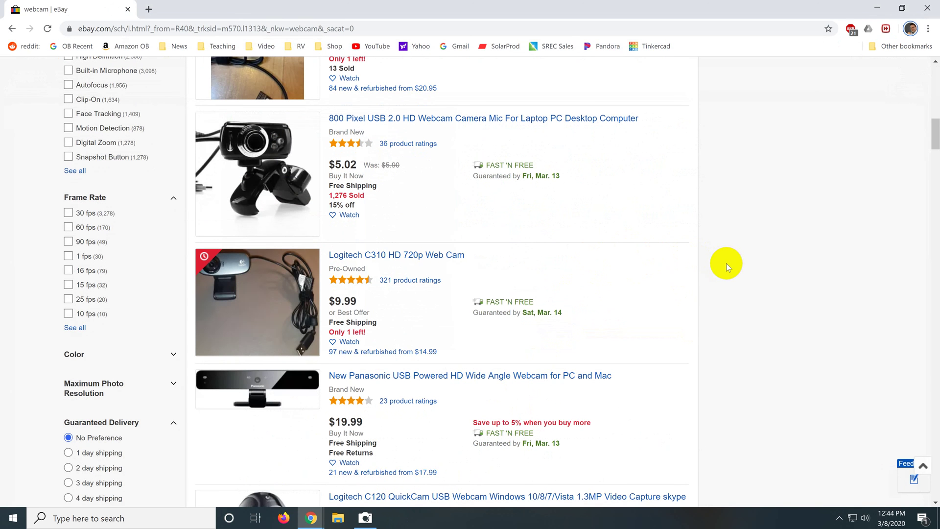
{"action": "key", "text": "alt+Tab"}
{"action": "key", "text": "alt+Tab"}
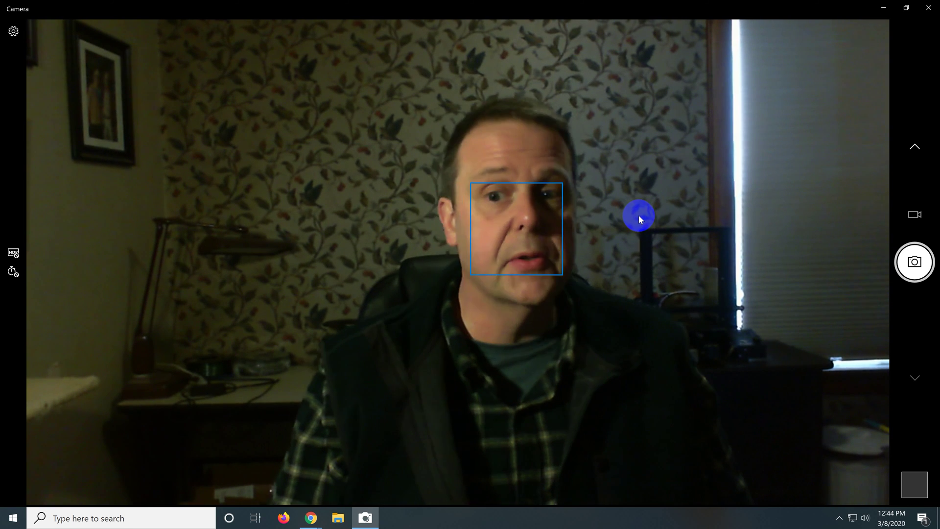
Bring the 'webcam | eBay' results window in front of the Camera app
{"action": "key", "text": "alt+Tab"}
{"action": "key", "text": "alt+Tab"}
{"action": "key", "text": "alt+Tab"}
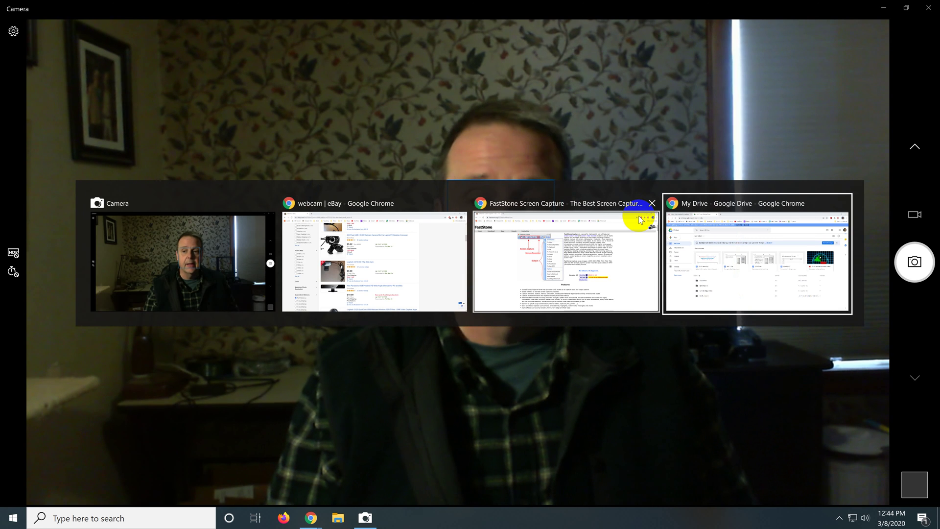
{"action": "key", "text": "alt+Tab"}
{"action": "key", "text": "alt+Tab"}
{"action": "key", "text": "alt+Tab"}
{"action": "key", "text": "alt+Tab"}
{"action": "key", "text": "alt+Tab"}
{"action": "key", "text": "alt+Tab"}
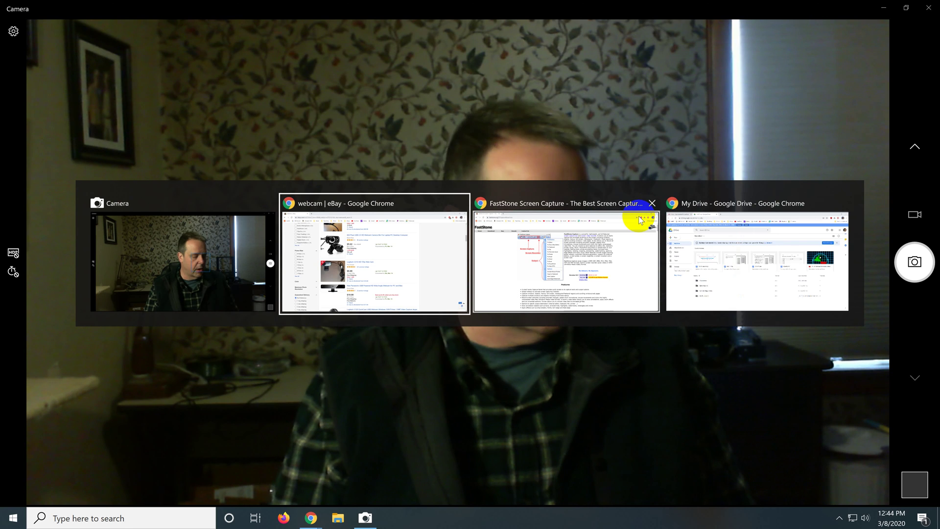
{"action": "key", "text": "alt"}
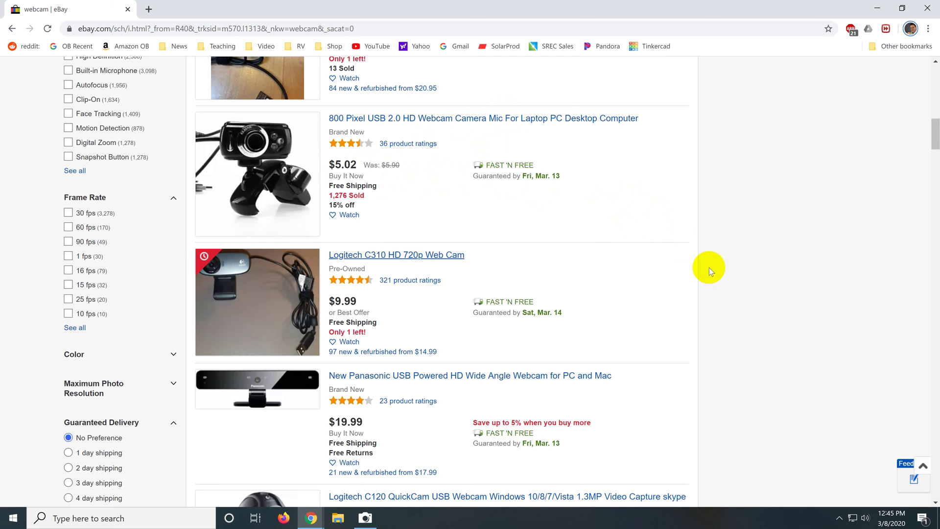
Scroll the eBay webcam listings back to the top, then return to the Camera view
{"action": "scroll", "coordinate": [738, 282], "scroll_direction": "down", "scroll_amount": 3}
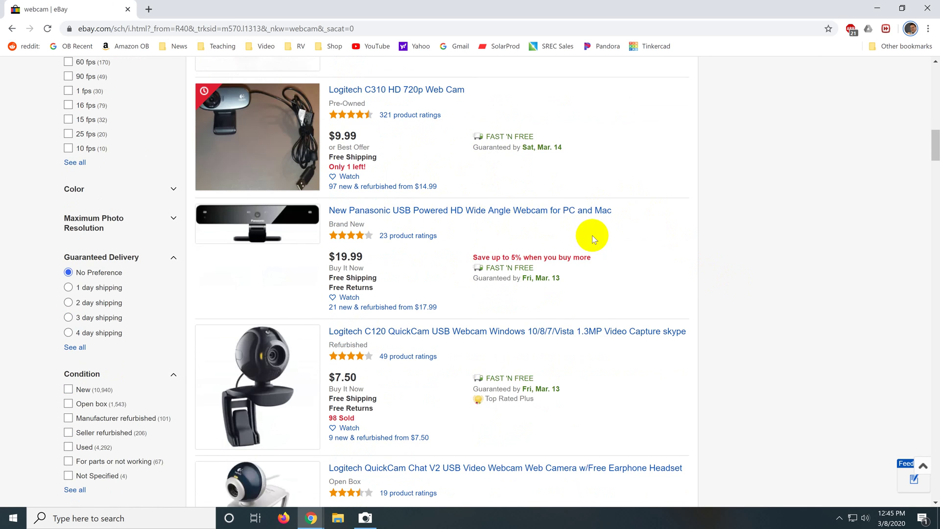
{"action": "scroll", "coordinate": [706, 296], "scroll_direction": "up", "scroll_amount": 7}
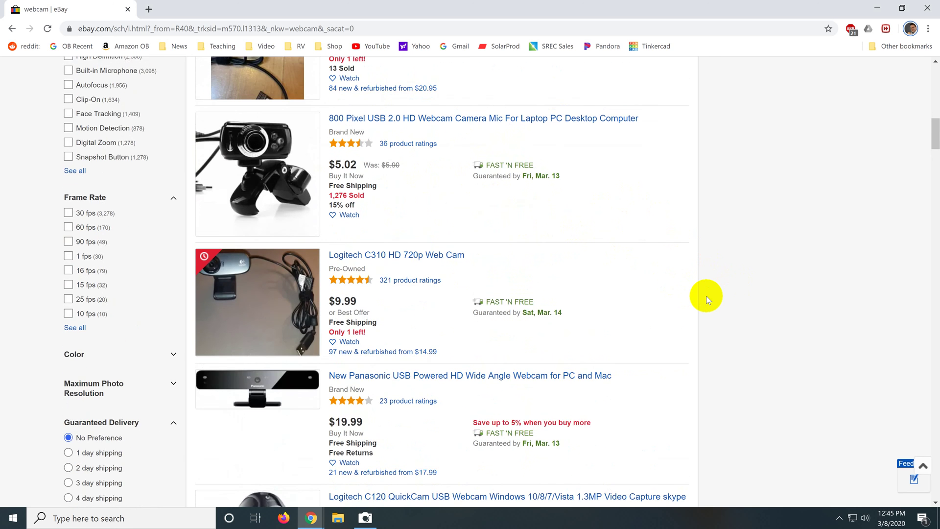
{"action": "scroll", "coordinate": [706, 296], "scroll_direction": "up", "scroll_amount": 4}
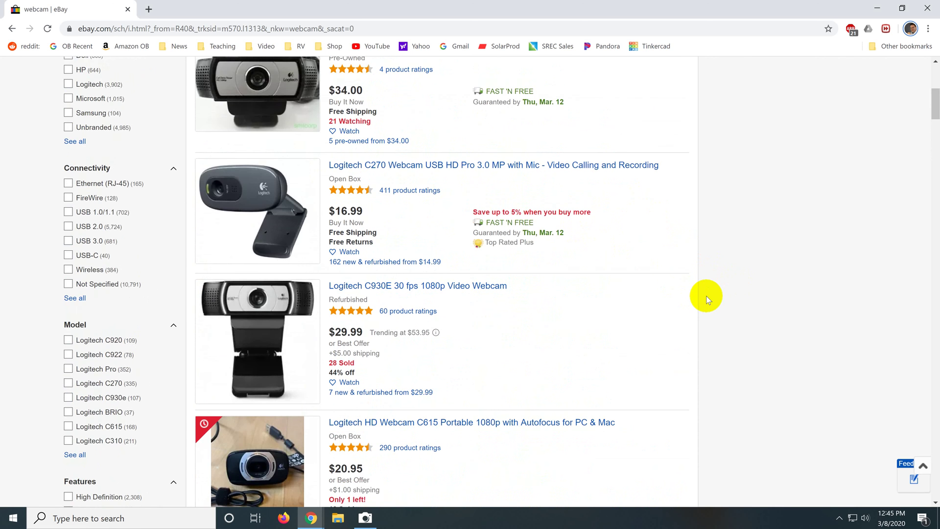
{"action": "scroll", "coordinate": [706, 295], "scroll_direction": "up", "scroll_amount": 5}
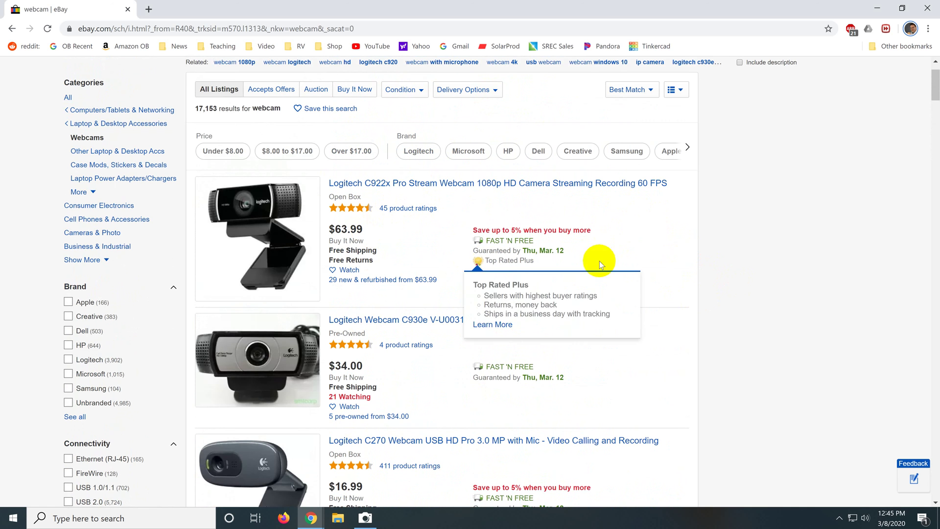
{"action": "left_click", "coordinate": [367, 521]}
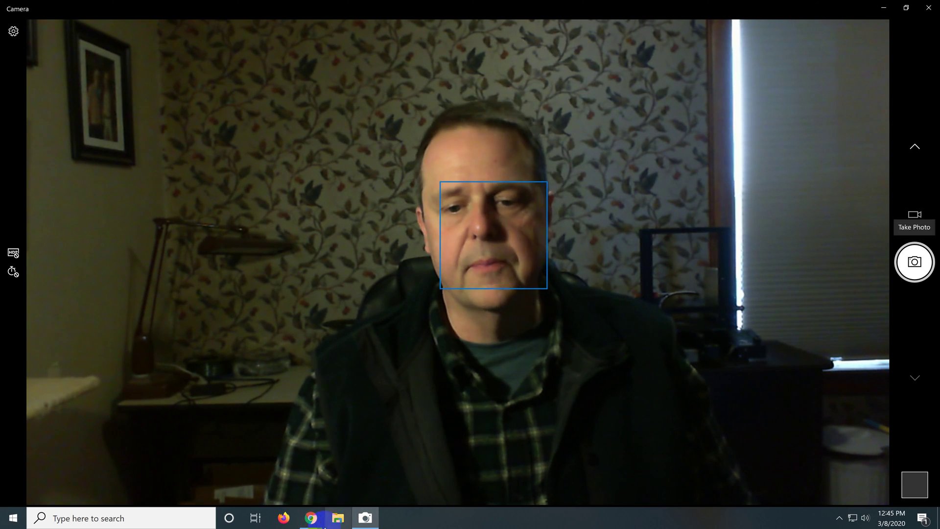
Show My Drive from the Chrome taskbar preview, glance at the Camera feed, and toggle back
{"action": "mouse_move", "coordinate": [314, 519]}
{"action": "mouse_move", "coordinate": [306, 475]}
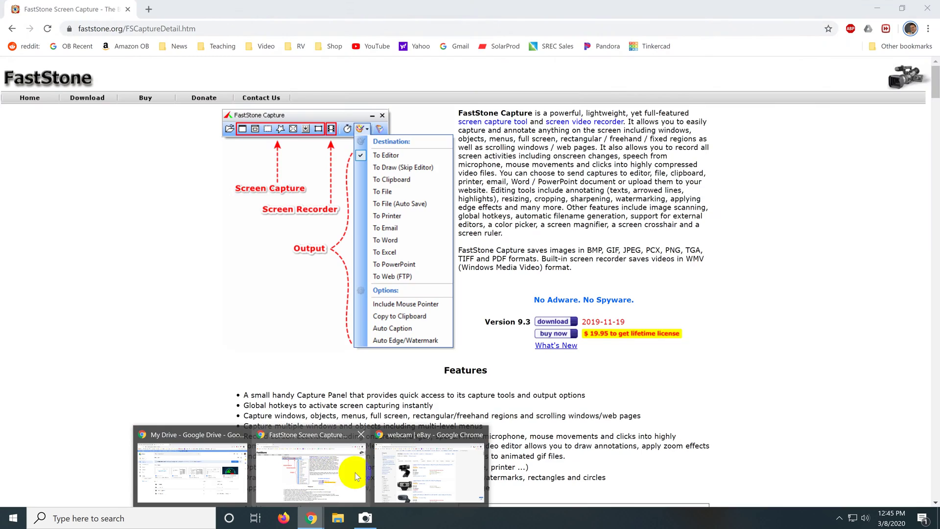
{"action": "left_click", "coordinate": [216, 468]}
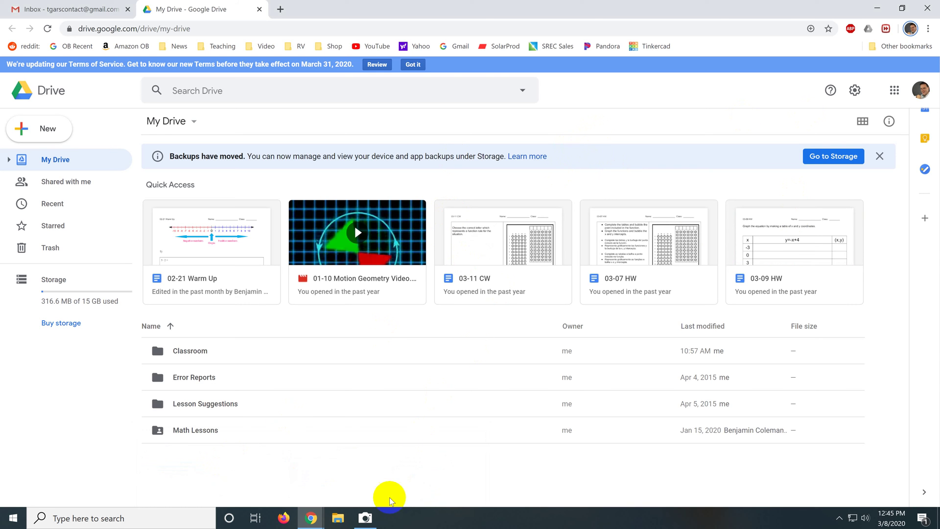
{"action": "left_click", "coordinate": [366, 519]}
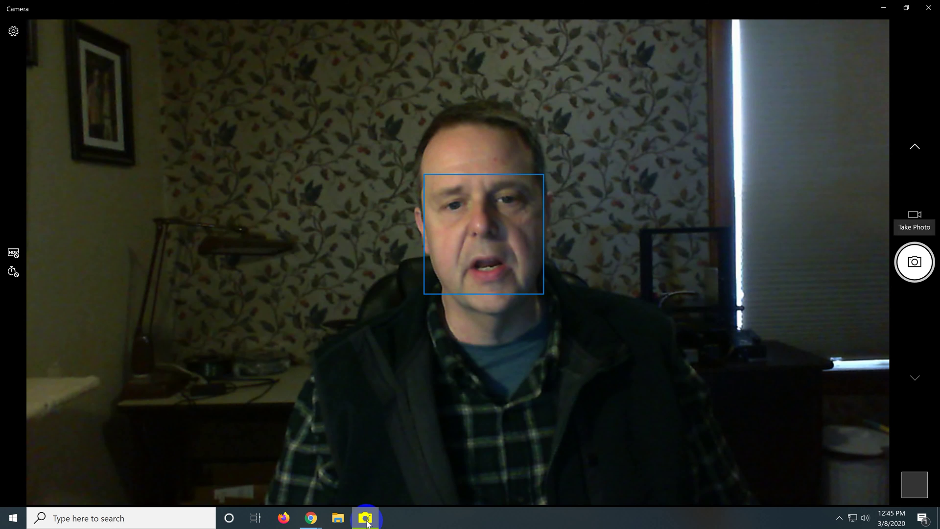
{"action": "key", "text": "alt+Tab"}
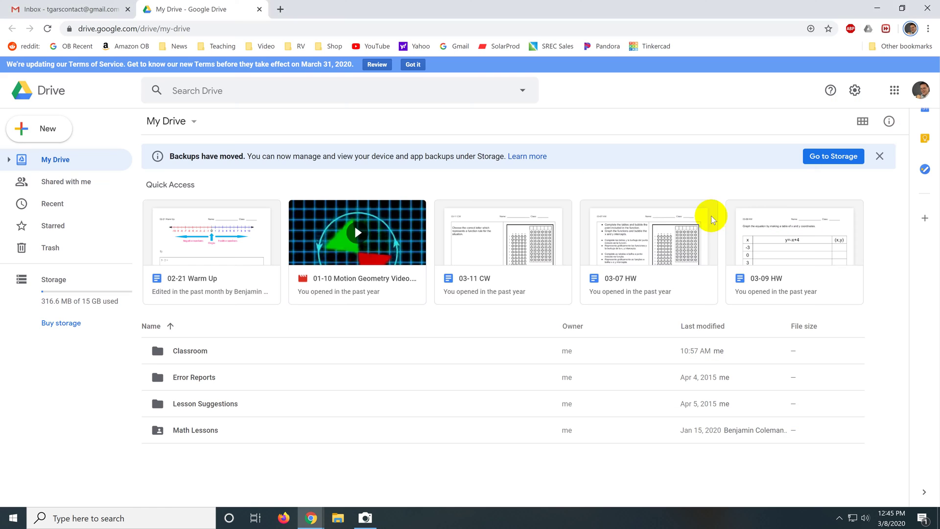
{"action": "key", "text": "alt+Tab"}
Minimize the Camera window to reveal the Google Drive page behind it
{"action": "left_click", "coordinate": [884, 10]}
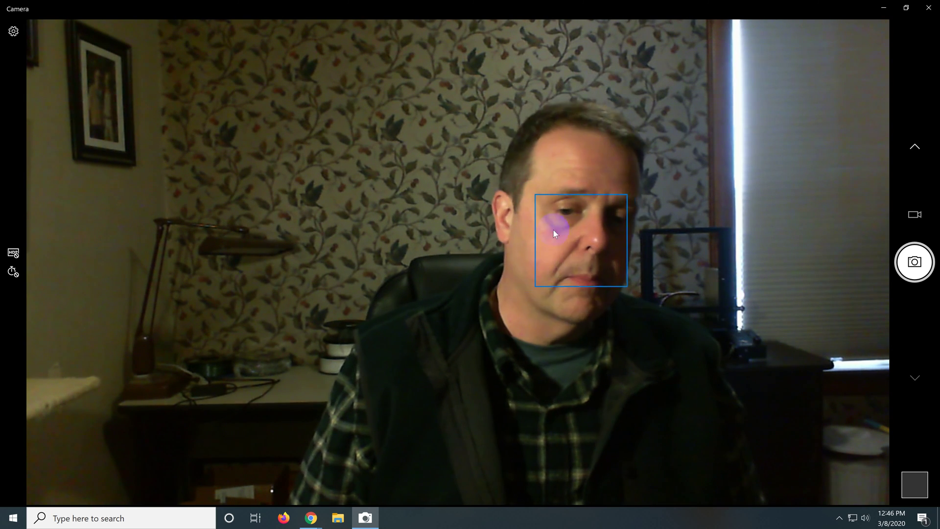
Open the Start menu over the Camera feed, dismiss it, then reopen it to view the tiles
{"action": "left_click", "coordinate": [19, 523]}
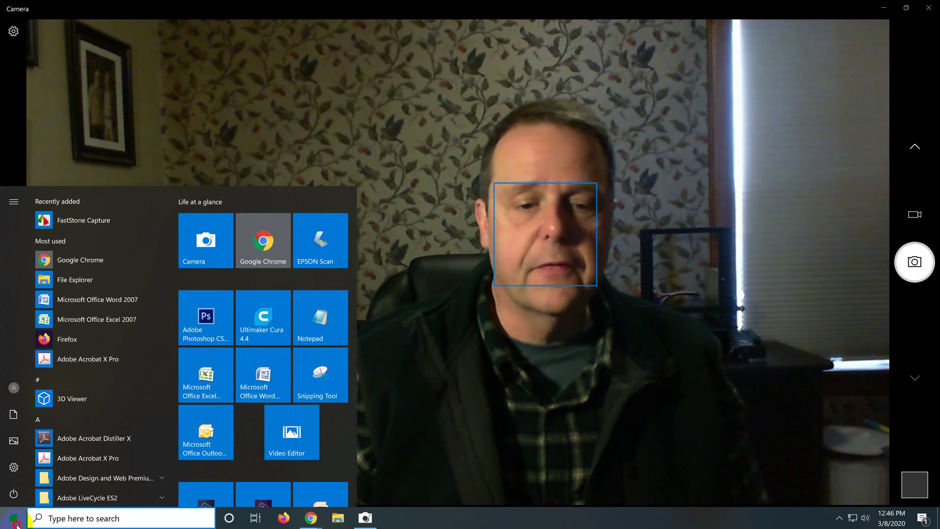
{"action": "left_click", "coordinate": [439, 394]}
{"action": "left_click", "coordinate": [624, 270]}
{"action": "mouse_move", "coordinate": [620, 330]}
{"action": "left_mouse_down"}
{"action": "mouse_move", "coordinate": [633, 351]}
{"action": "mouse_move", "coordinate": [598, 424]}
{"action": "mouse_move", "coordinate": [625, 422]}
{"action": "mouse_move", "coordinate": [646, 394]}
{"action": "mouse_move", "coordinate": [568, 406]}
{"action": "mouse_move", "coordinate": [562, 378]}
{"action": "mouse_move", "coordinate": [78, 480]}
{"action": "mouse_move", "coordinate": [2, 524]}
{"action": "left_mouse_up"}
{"action": "left_click", "coordinate": [4, 522]}
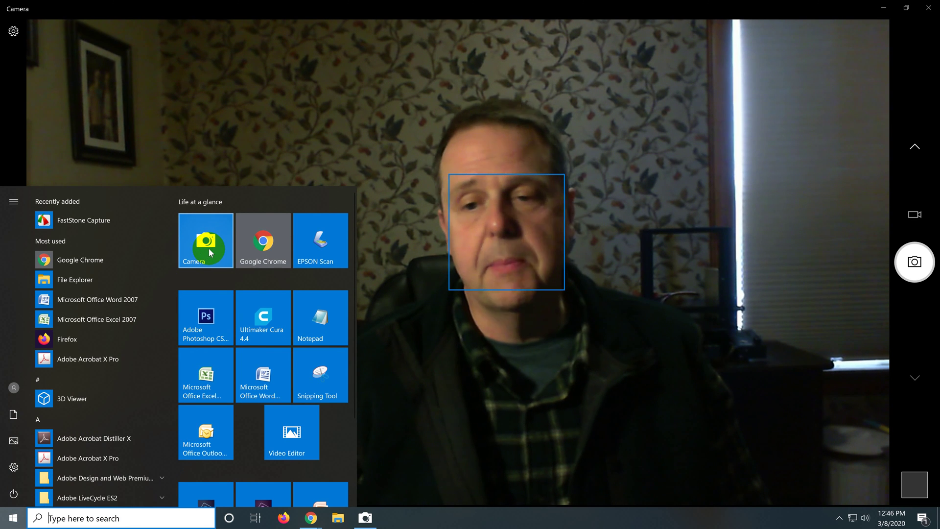
Launch Snipping Tool from the Start menu and bring its window in front of the Camera
{"action": "left_click", "coordinate": [320, 384]}
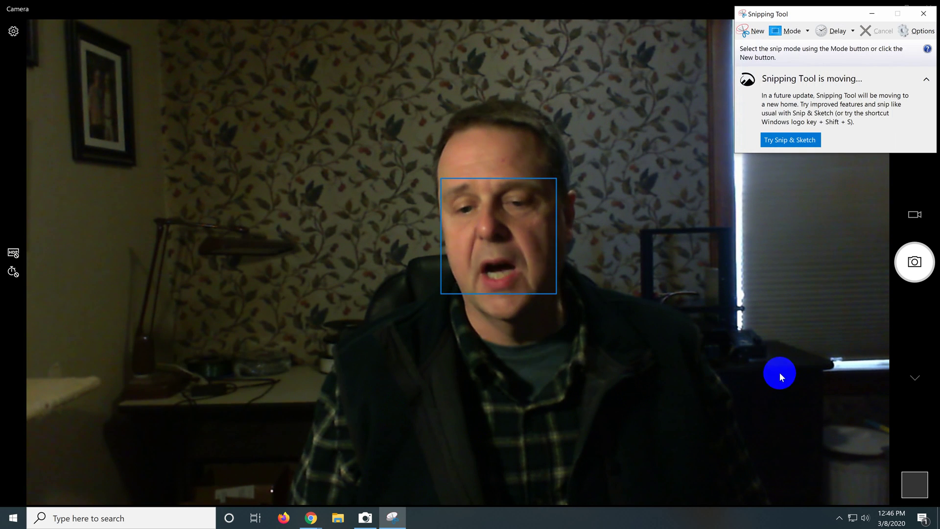
{"action": "left_click", "coordinate": [413, 258]}
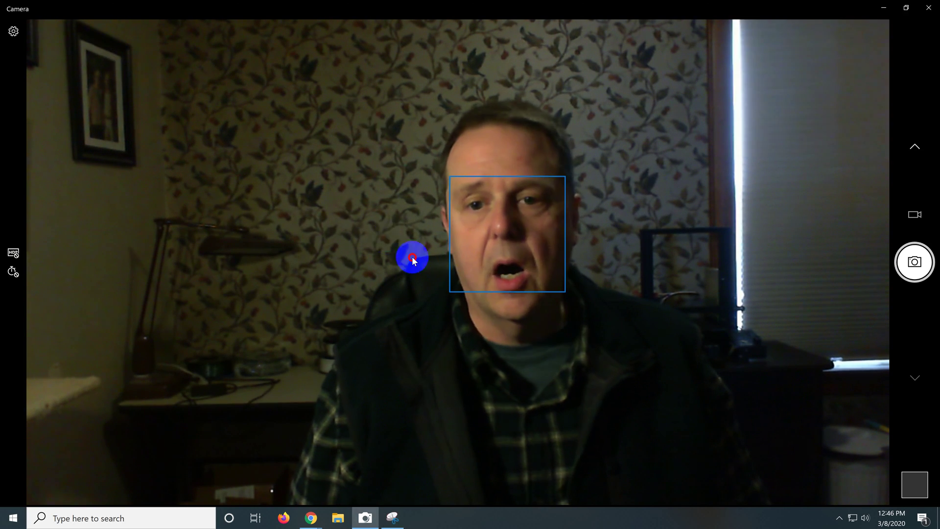
{"action": "left_click", "coordinate": [391, 519]}
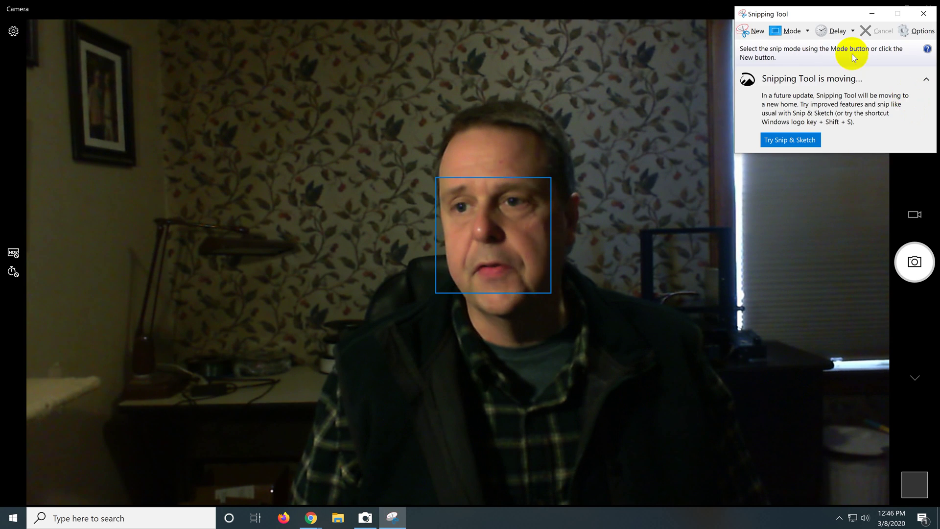
Snip a rectangle around the face, move the snip window left, and close it without saving
{"action": "left_click", "coordinate": [750, 31]}
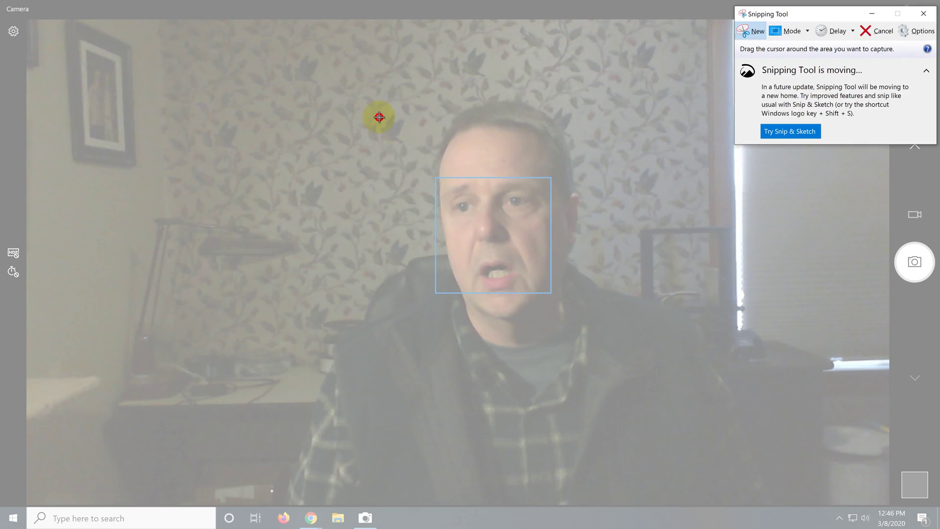
{"action": "left_click_drag", "start_coordinate": [379, 117], "coordinate": [636, 253]}
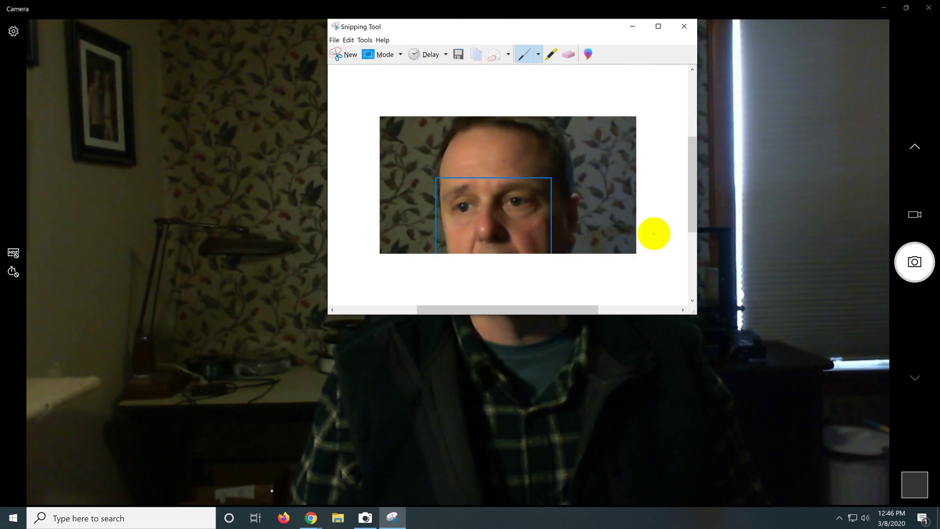
{"action": "left_click_drag", "start_coordinate": [502, 32], "coordinate": [217, 120]}
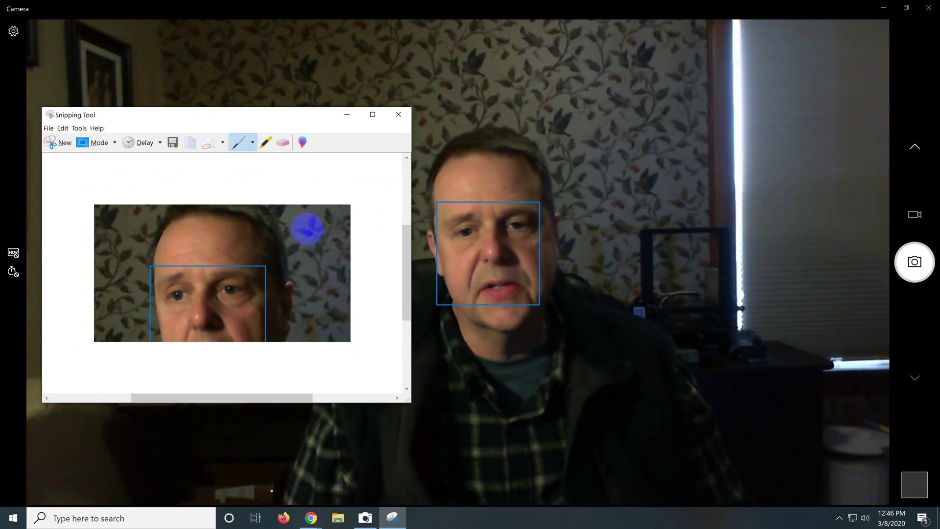
{"action": "left_click", "coordinate": [402, 117]}
{"action": "left_click", "coordinate": [273, 267]}
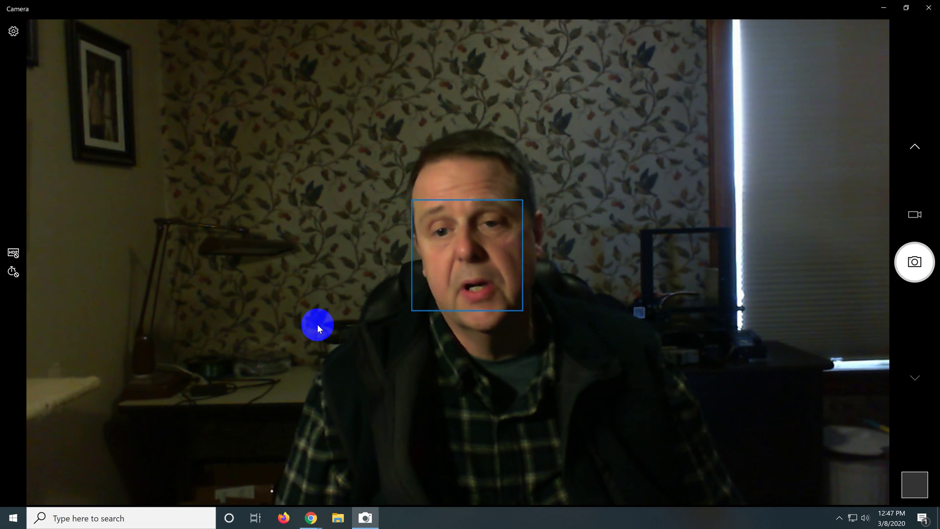
Bring Google Drive up from the Chrome taskbar preview, then return to the Camera feed
{"action": "left_click", "coordinate": [316, 518]}
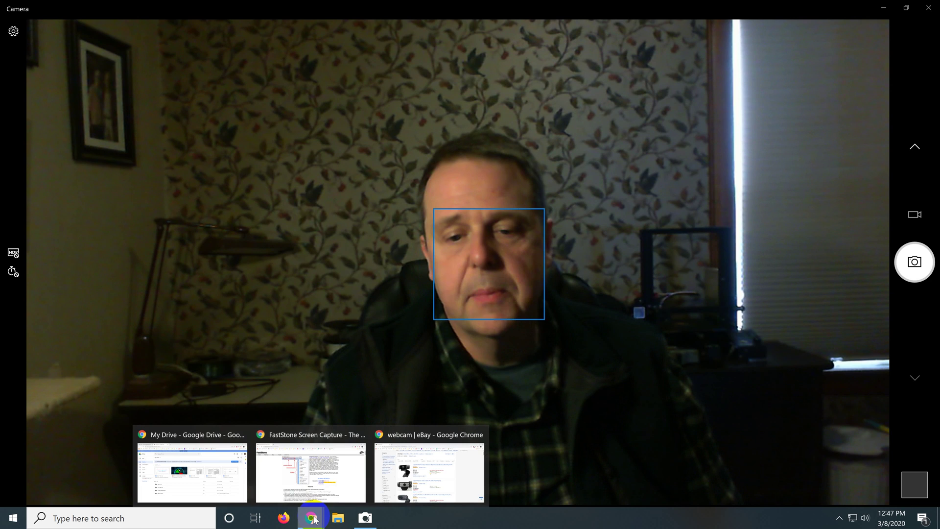
{"action": "left_click", "coordinate": [200, 469]}
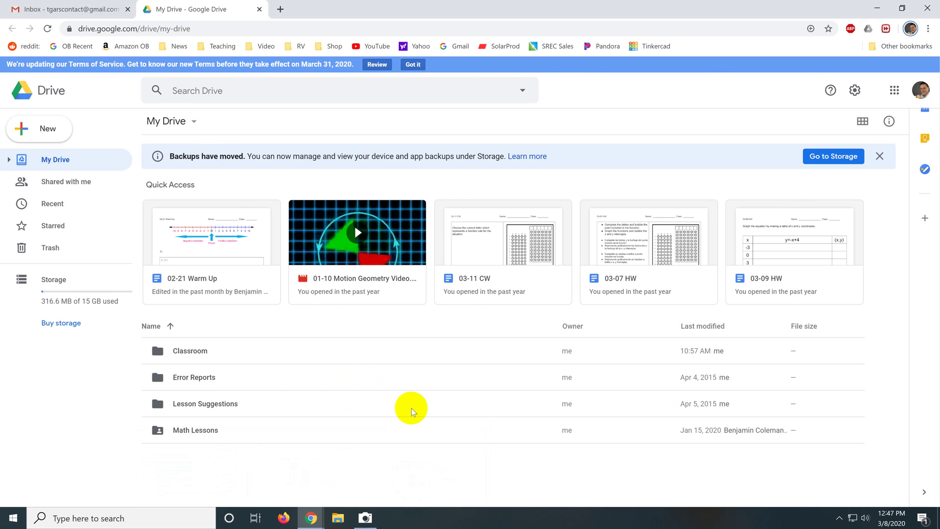
{"action": "left_click", "coordinate": [363, 518]}
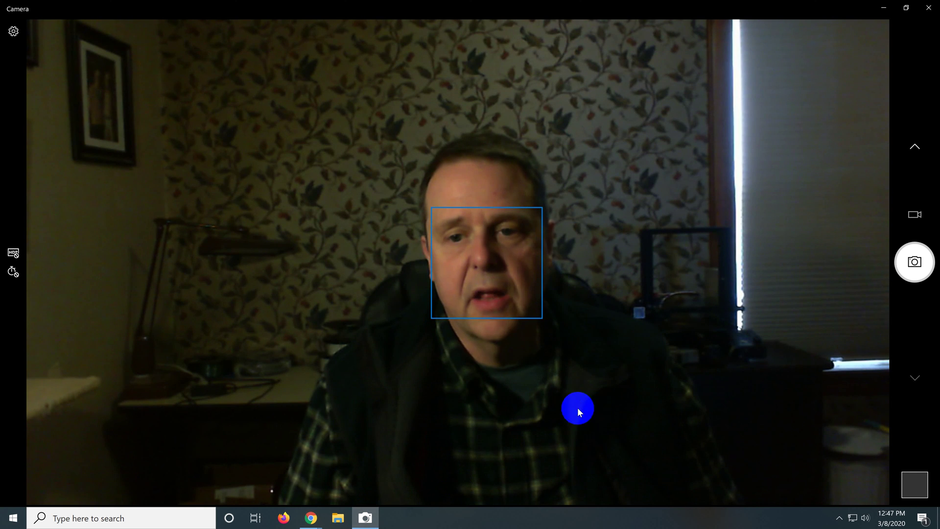